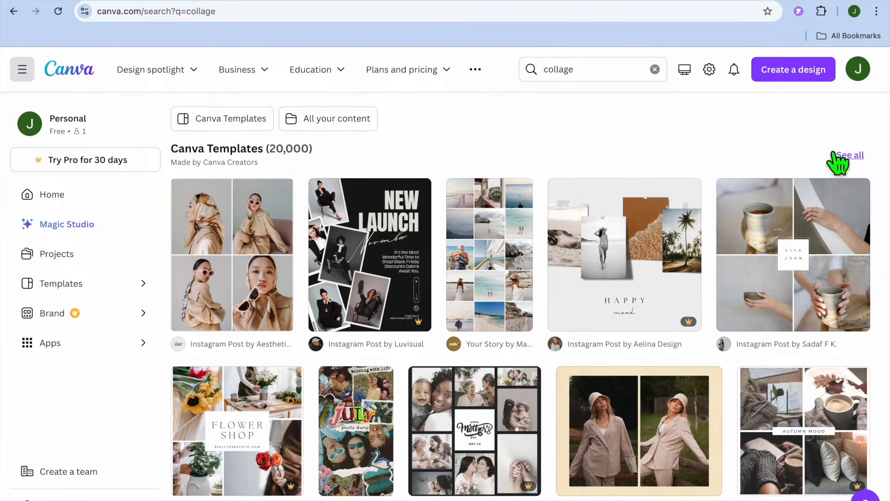
Browse all Canva collage templates and start customizing the Beige Minimalist Collage Instagram Post template
click(851, 157)
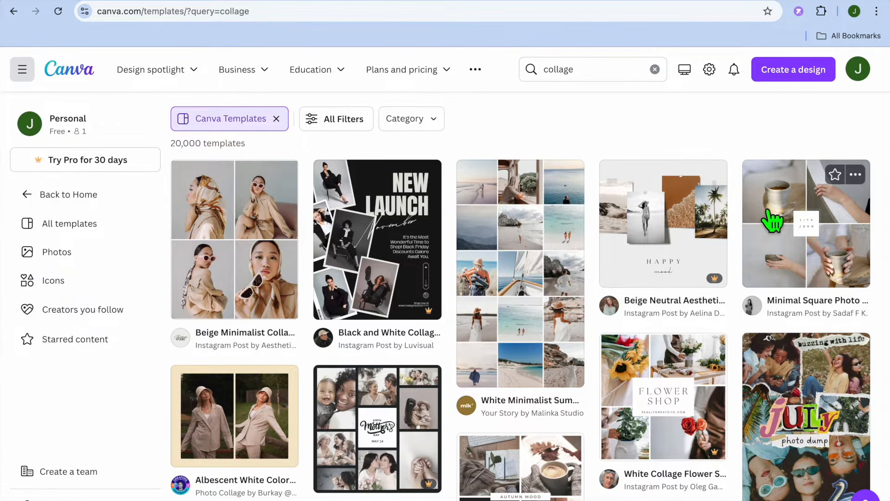
scroll(772, 222, down, 3)
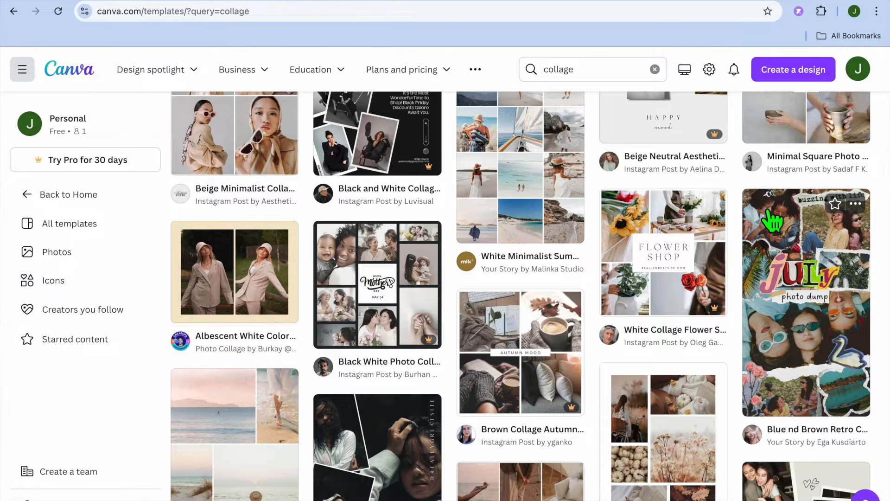
scroll(772, 222, down, 5)
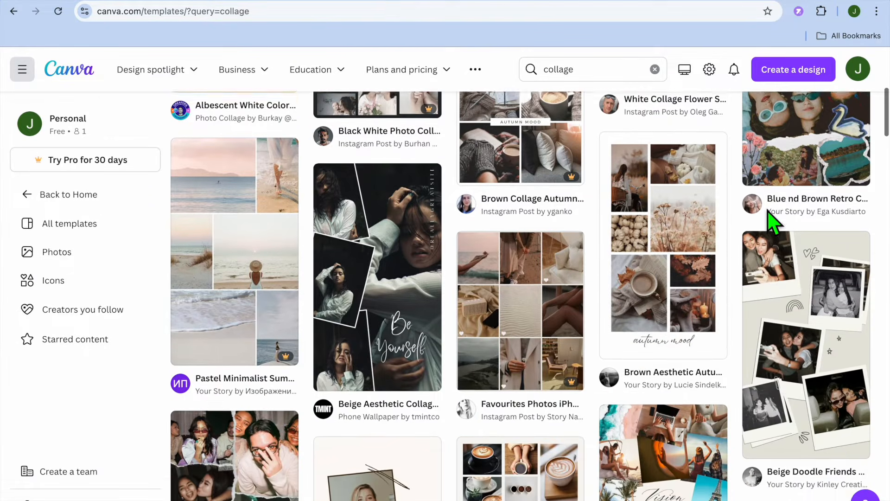
scroll(772, 222, down, 5)
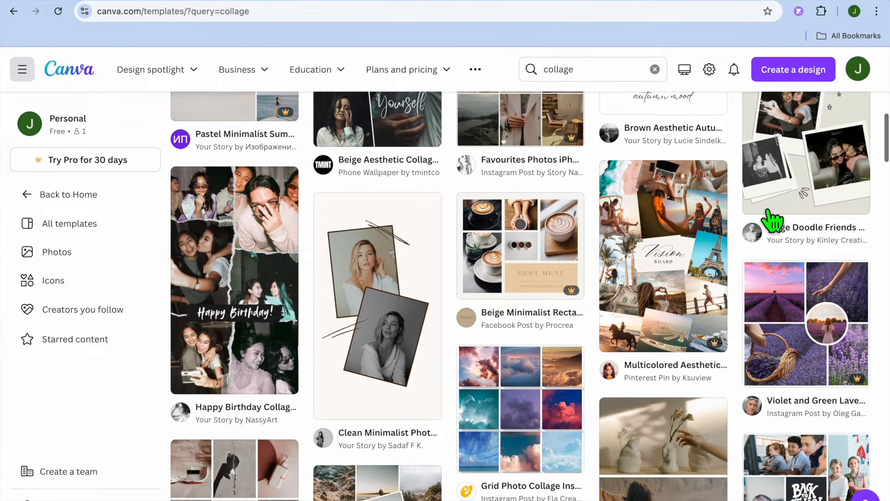
scroll(772, 221, up, 10)
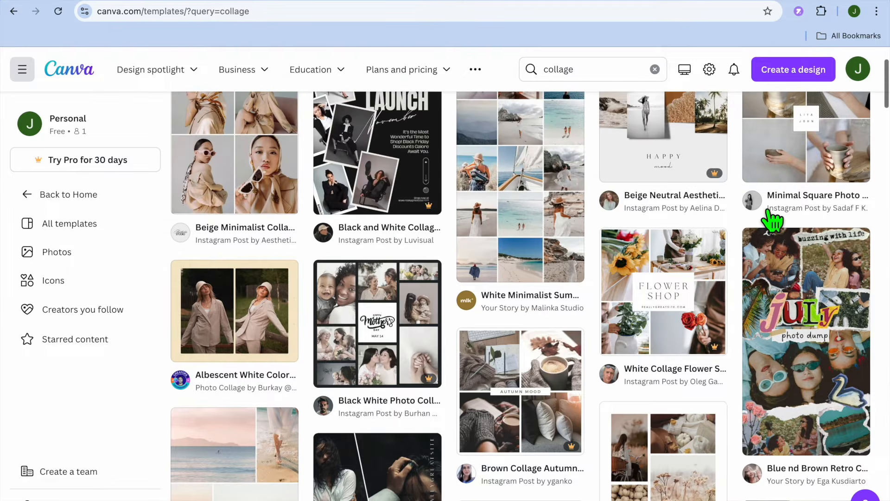
scroll(772, 222, up, 3)
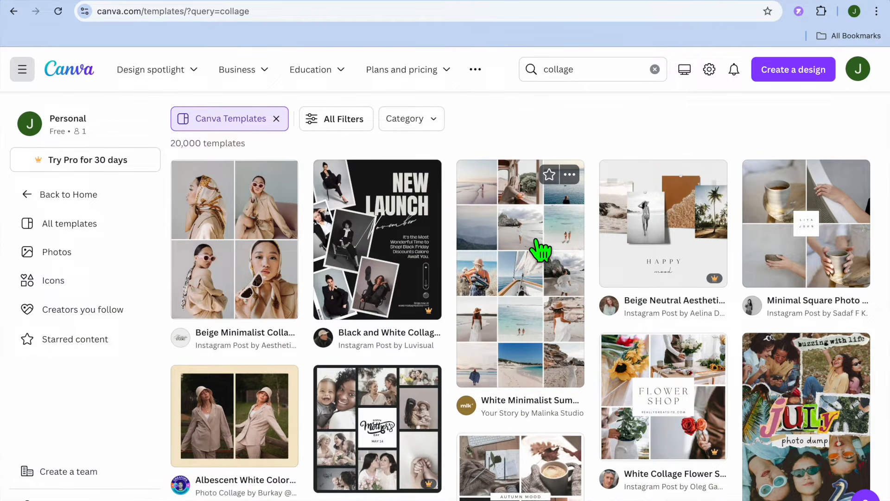
click(198, 251)
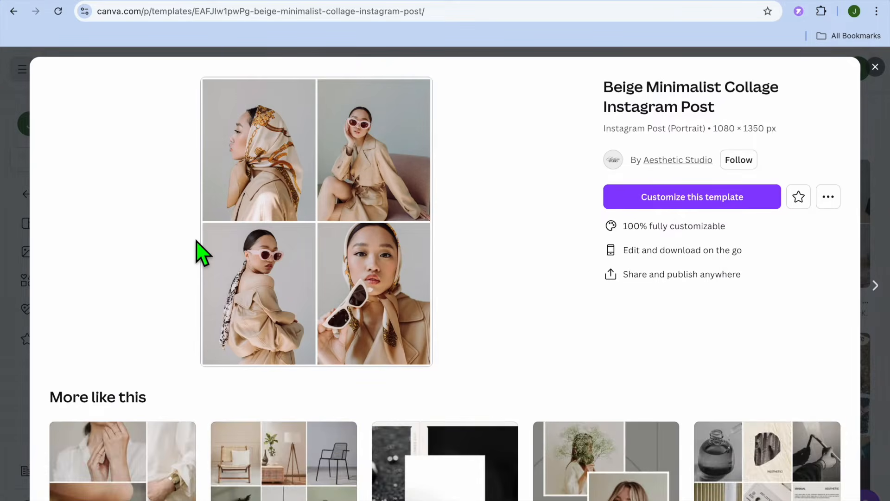
click(639, 202)
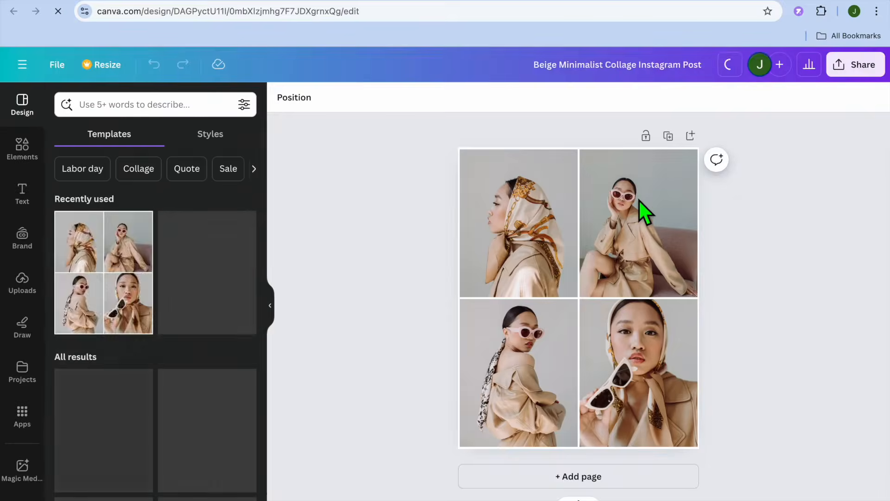
Fill the collage with uploads: golden terrier upper-left, denim-jacket man upper-right, blue-shirt man lower-left, and the smaller-thumbnail Yorkshire terrier lower-right
click(522, 238)
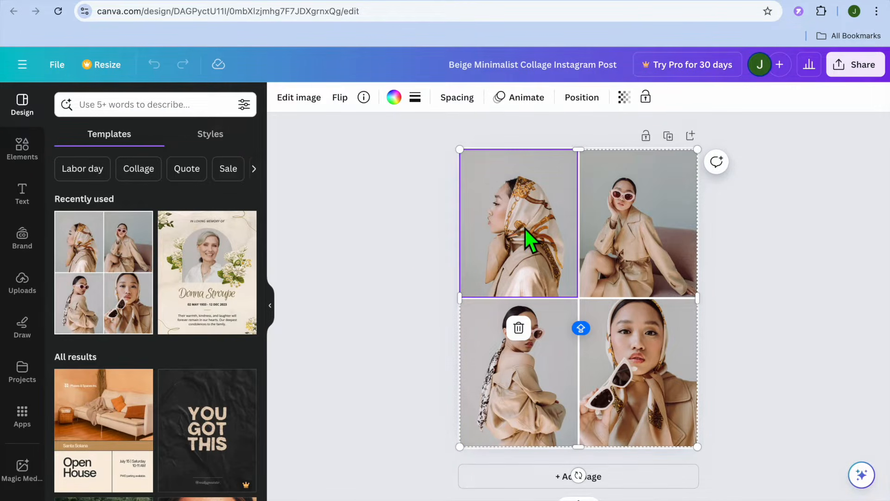
click(20, 291)
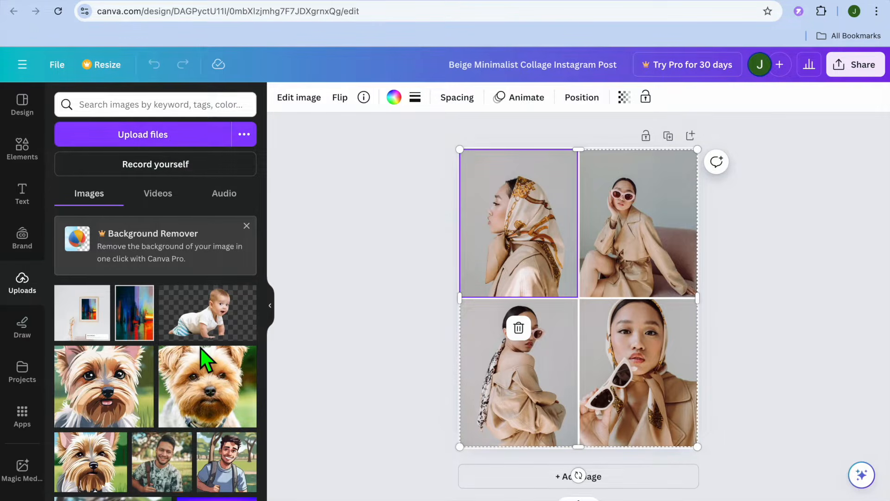
scroll(201, 358, down, 2)
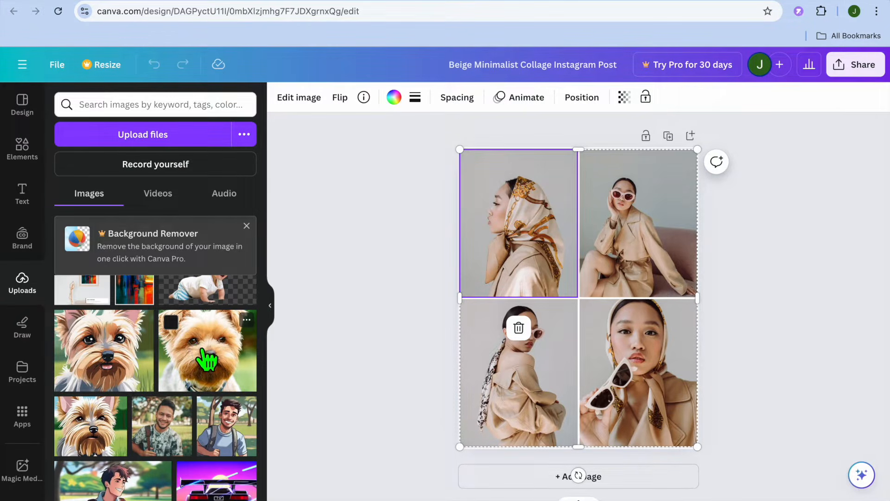
drag(207, 361, 471, 242)
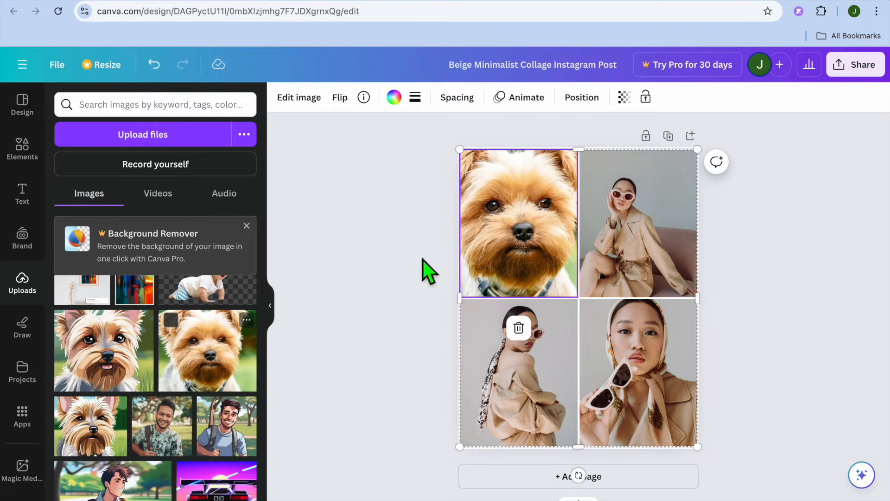
drag(213, 423, 544, 398)
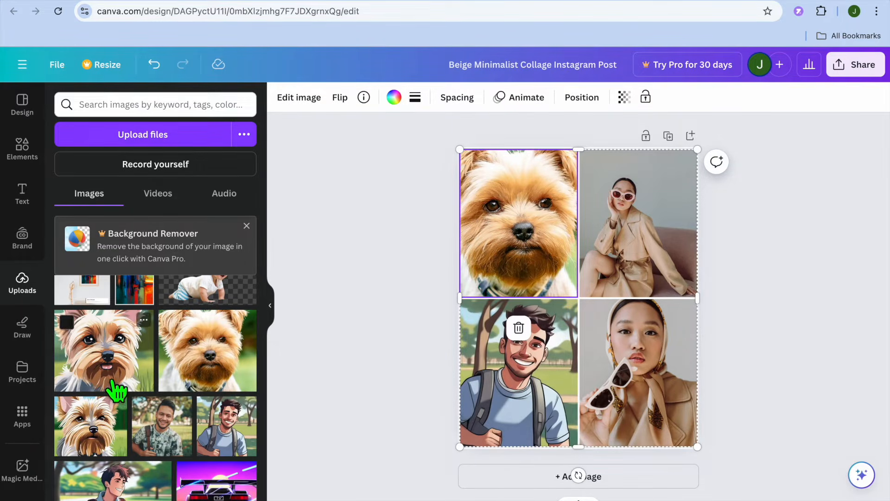
scroll(100, 464, down, 2)
drag(119, 466, 596, 190)
drag(99, 373, 641, 356)
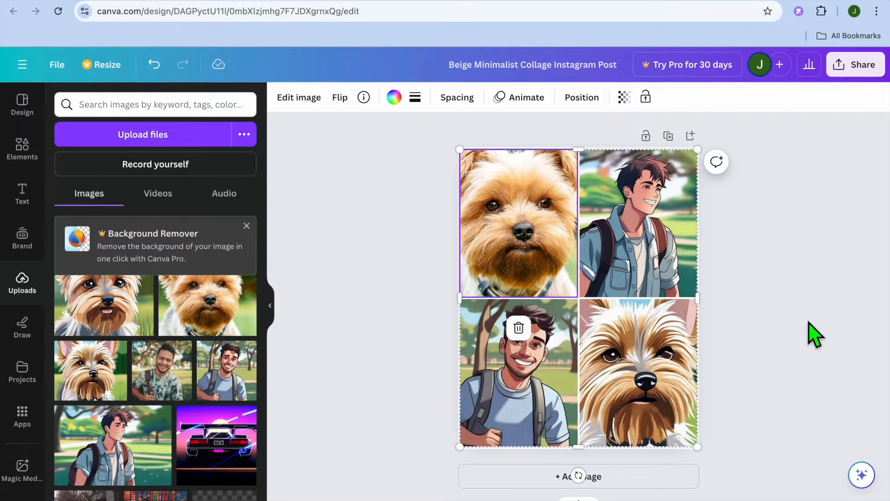
Add a blank second page and browse the full set of frames from an elements search for FRAME
click(635, 475)
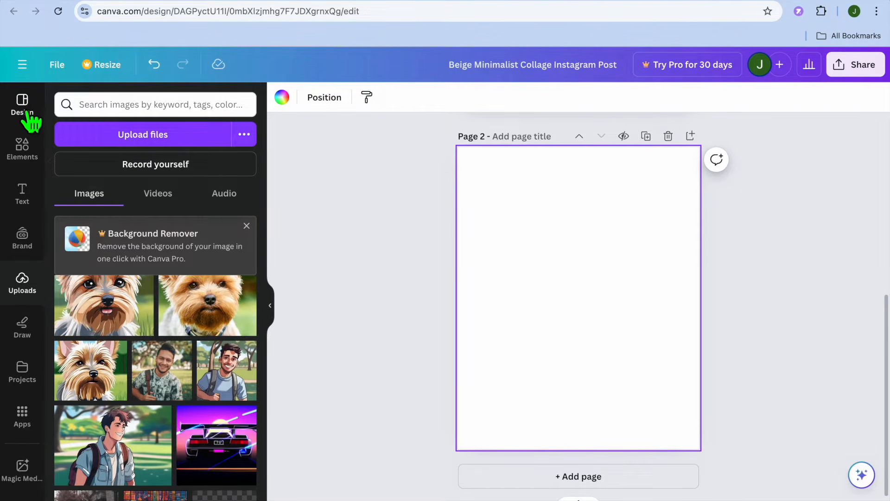
click(24, 148)
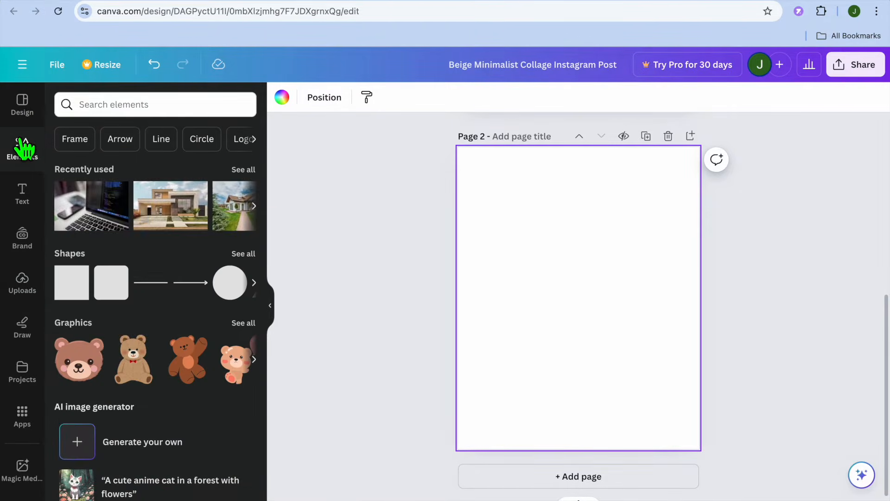
click(140, 104)
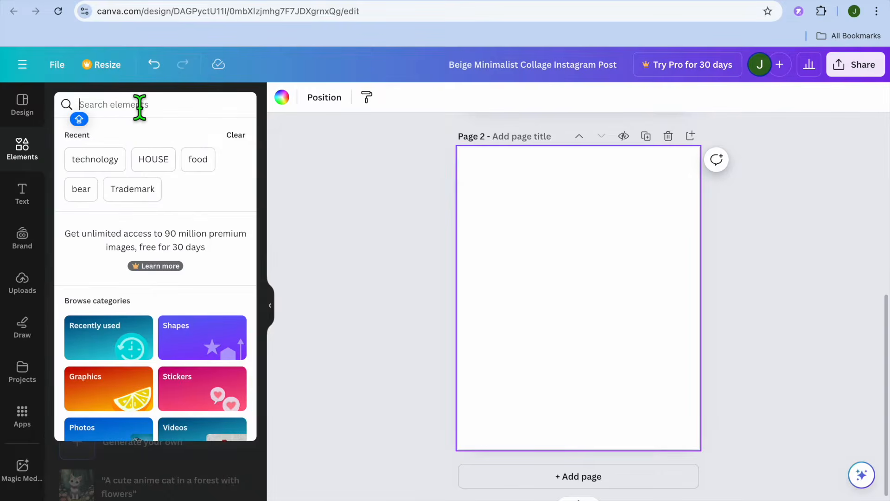
text(FR)
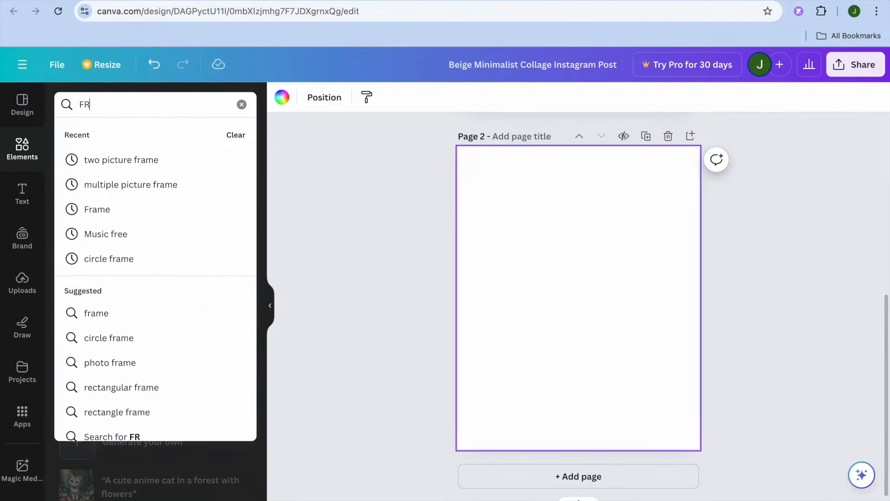
text(AME)
key(Return)
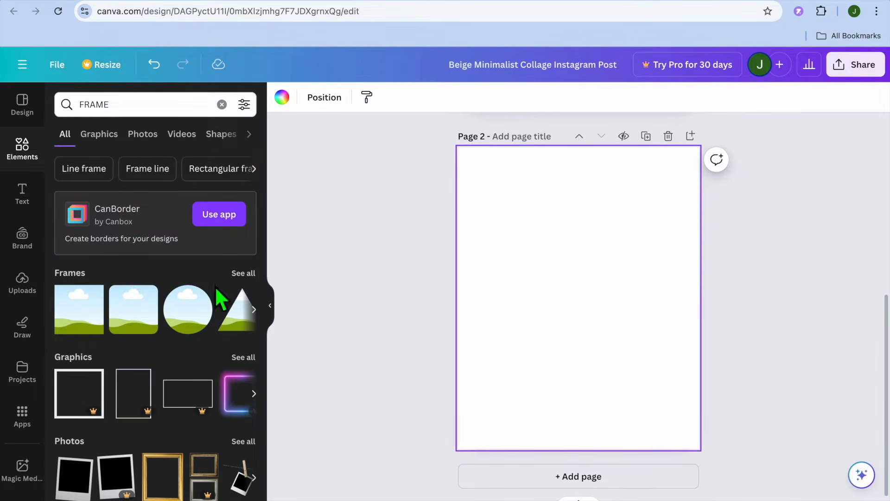
click(246, 275)
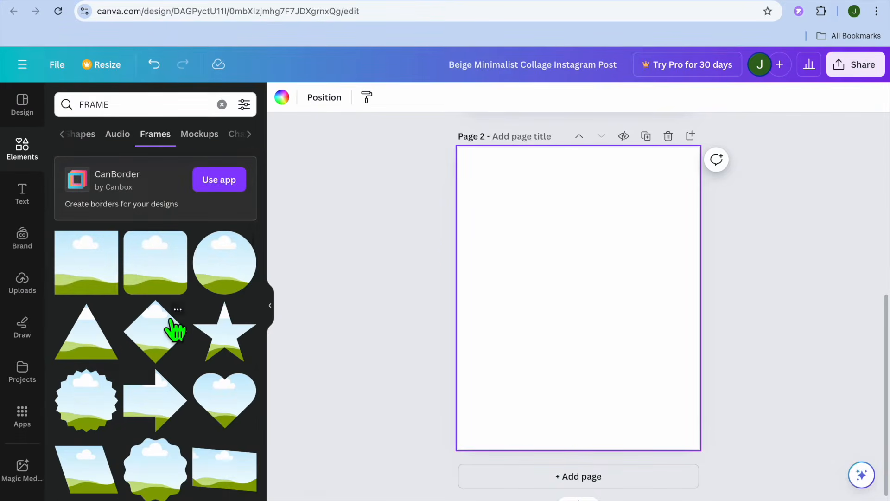
scroll(176, 329, down, 10)
scroll(170, 319, down, 3)
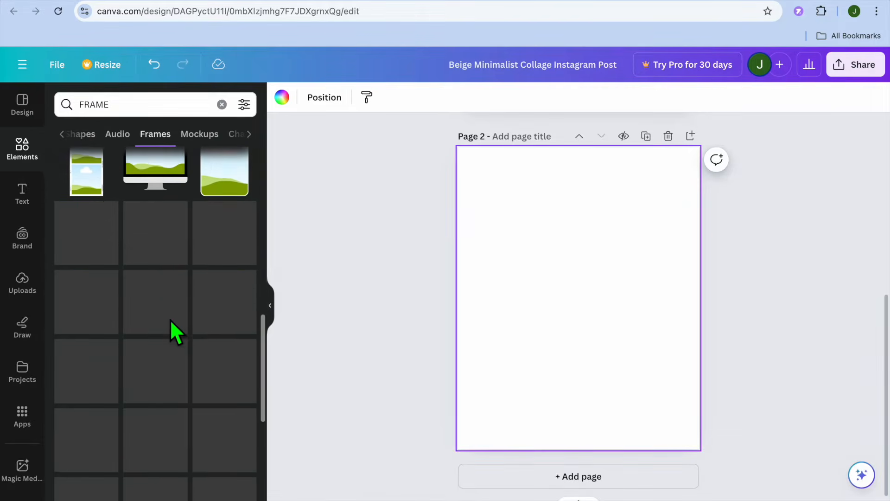
scroll(170, 319, up, 15)
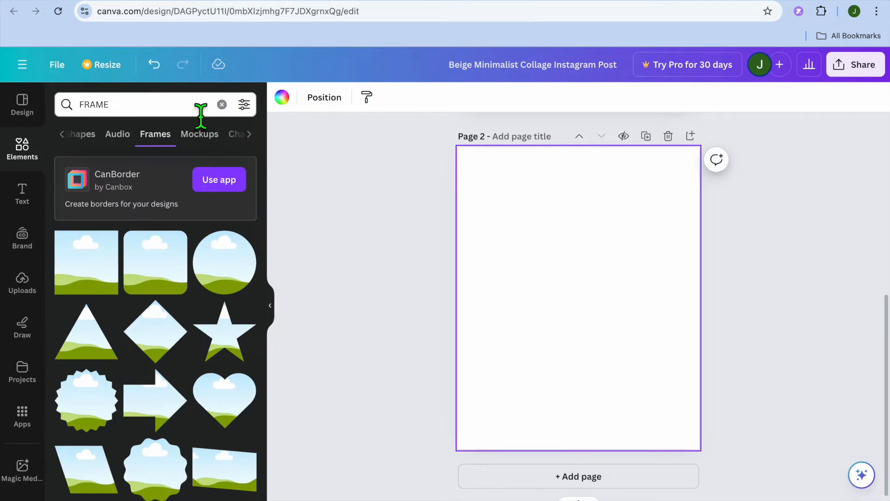
Search the elements for "photo grid" and browse all of the matching frames
click(199, 108)
click(221, 104)
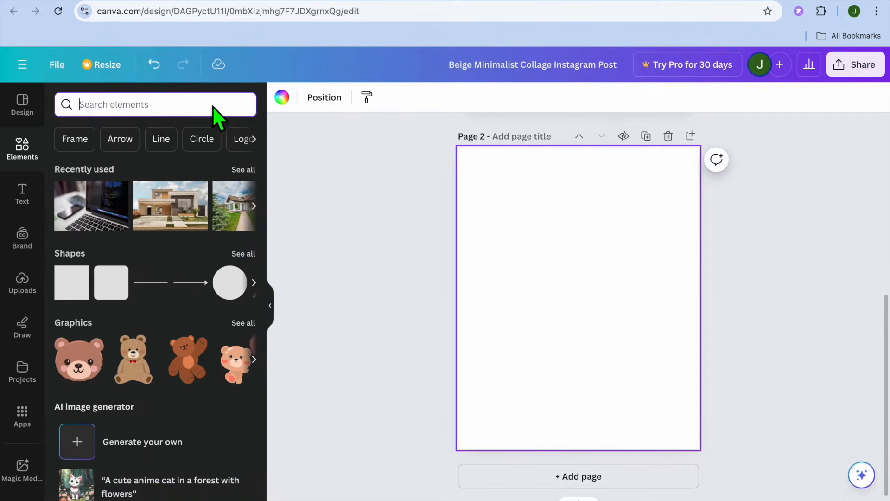
text(GRID)
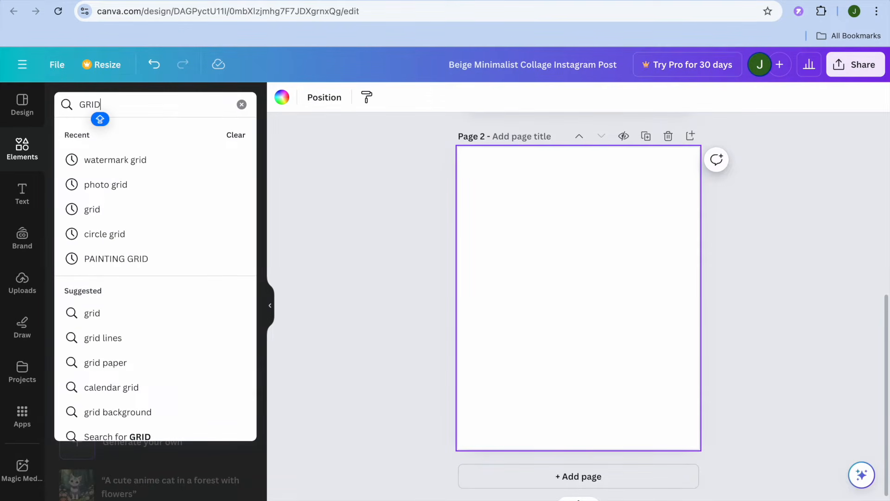
click(147, 186)
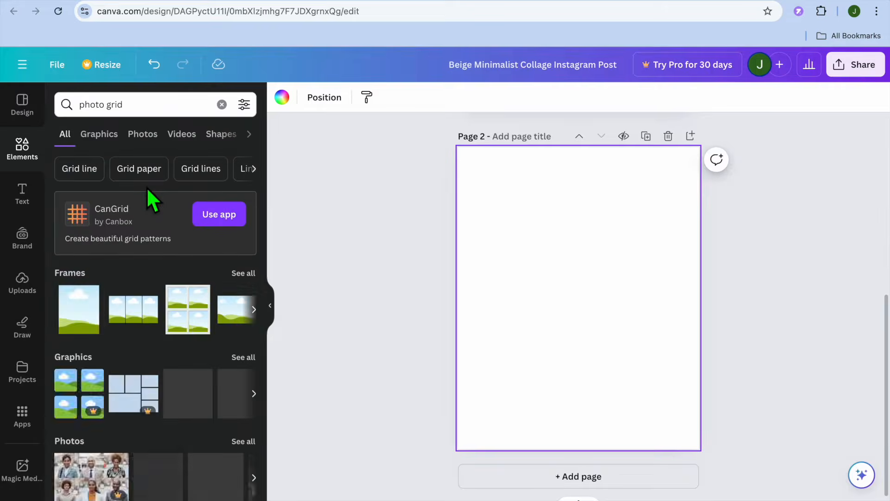
click(243, 273)
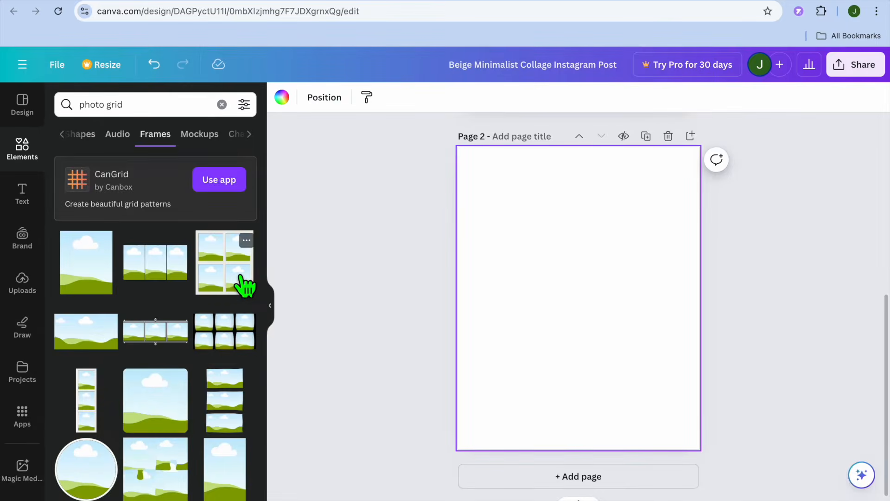
scroll(244, 285, down, 5)
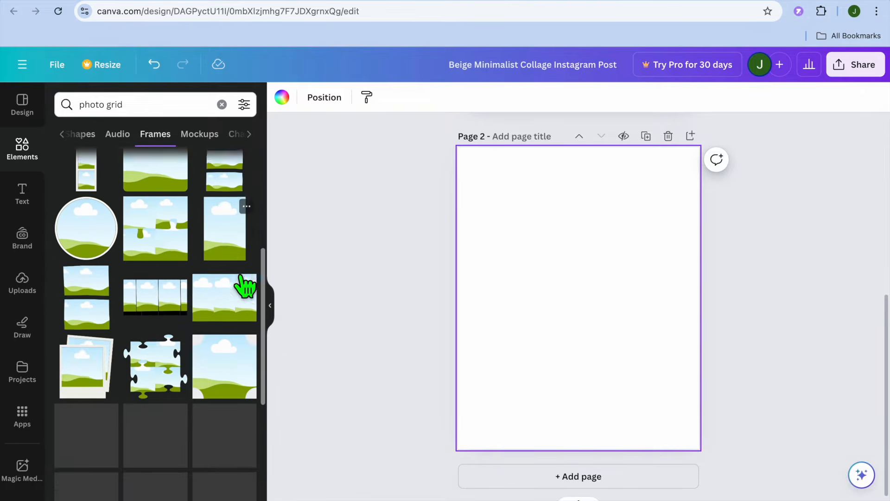
scroll(243, 278, down, 10)
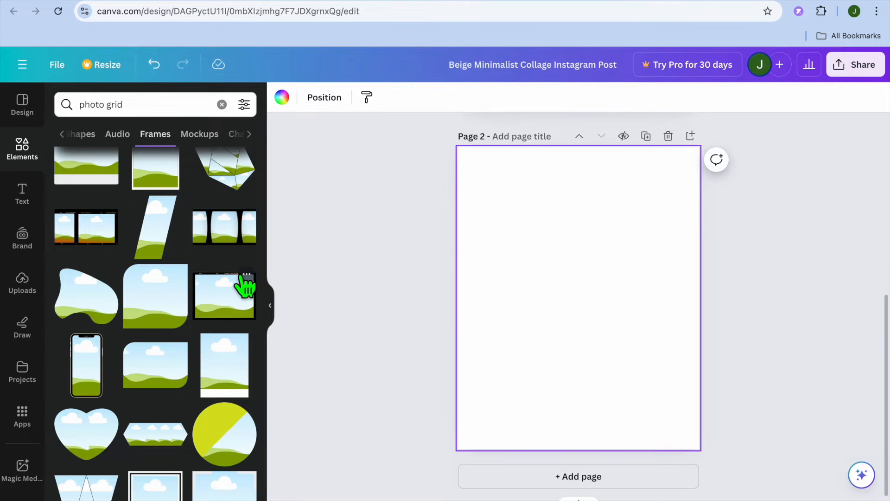
scroll(244, 285, up, 15)
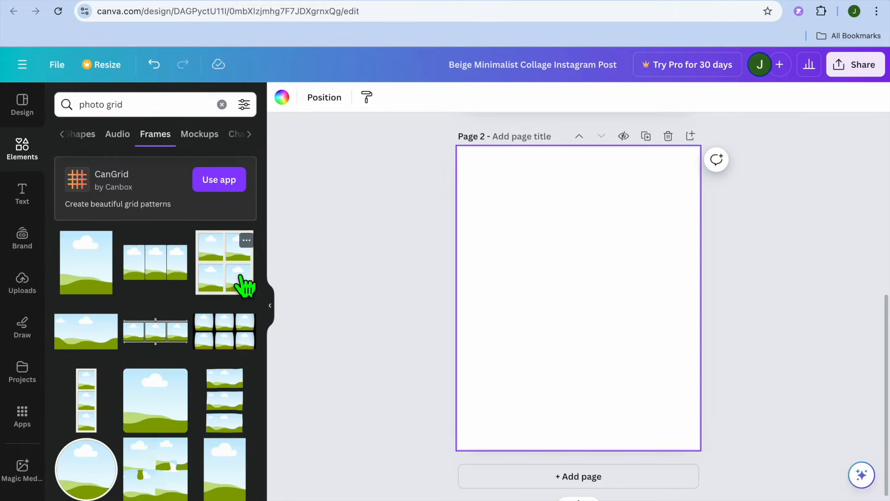
Try the black six-photo grid frame on page 2 at about full page width, and remove it
scroll(222, 333, down, 1)
click(218, 325)
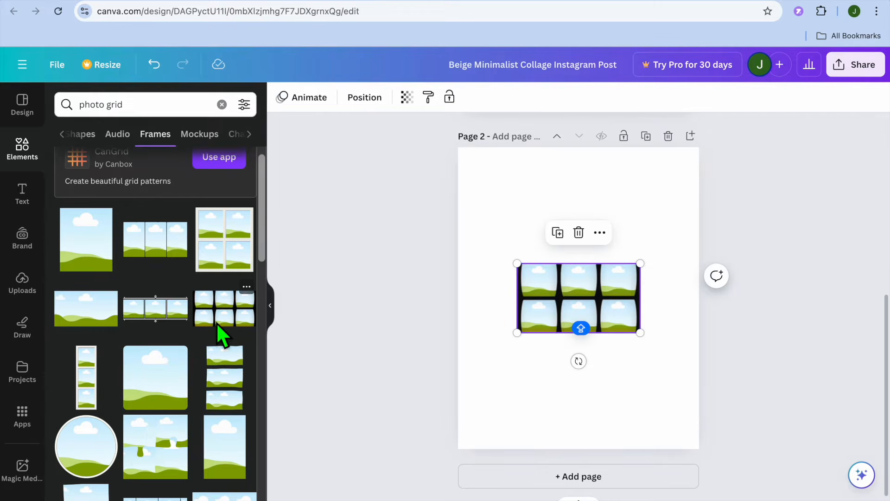
drag(516, 263, 501, 152)
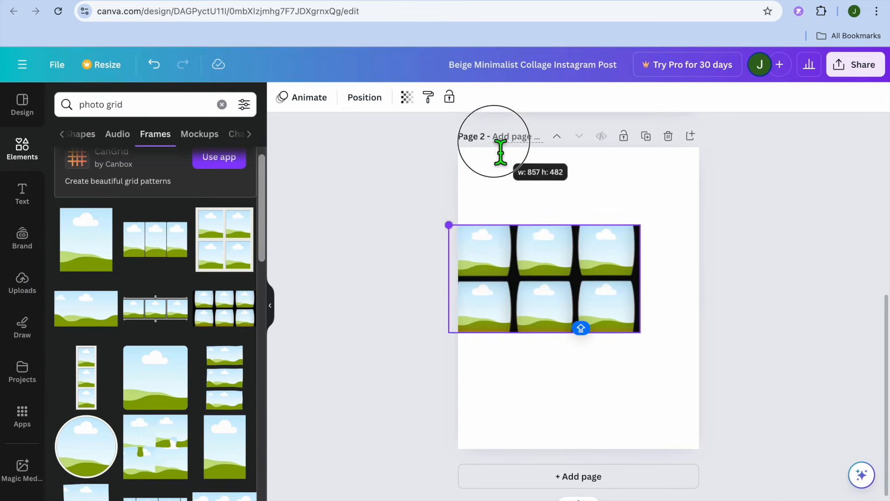
drag(641, 227, 709, 208)
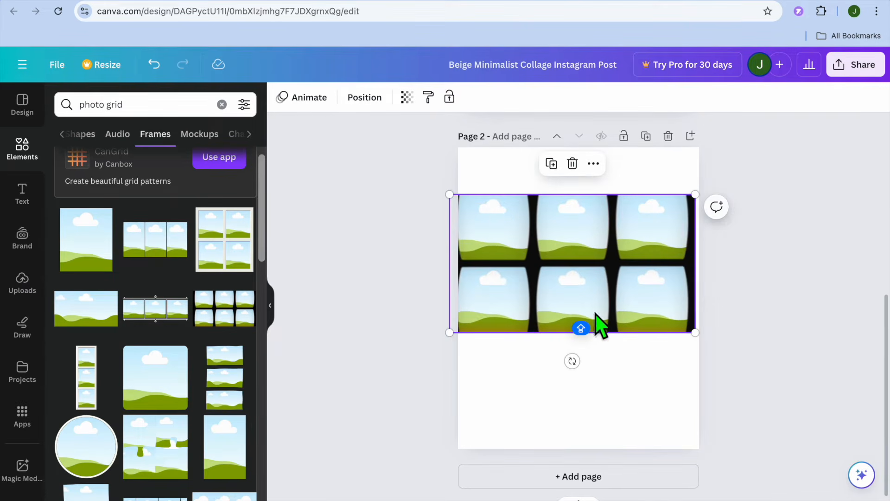
click(572, 164)
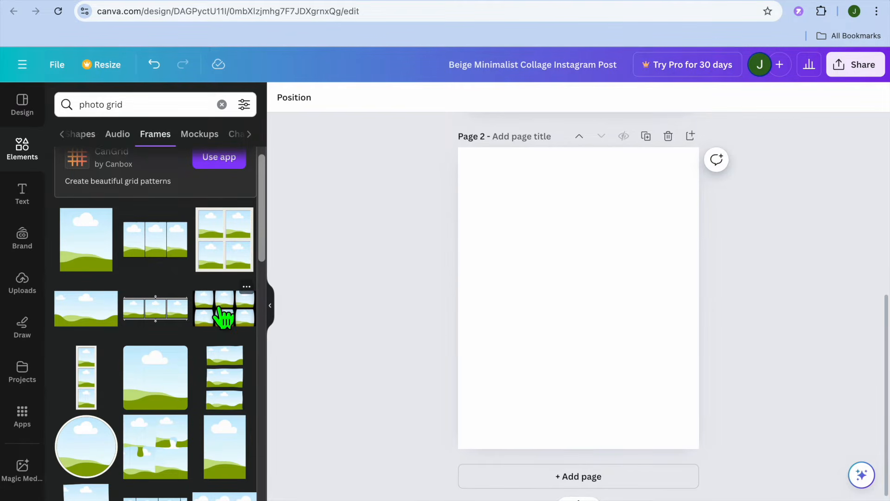
Insert the four-piece jigsaw puzzle photo frame on page 2 and enlarge it to about the page's full width
scroll(224, 316, down, 5)
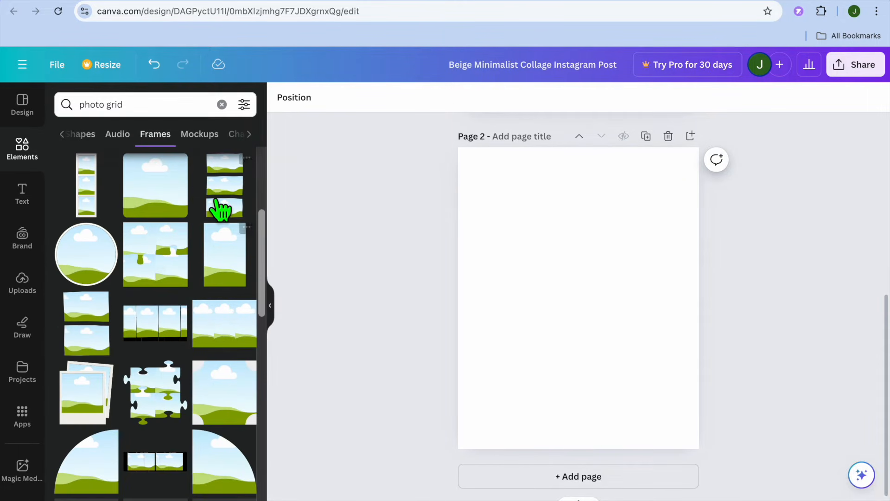
click(158, 408)
drag(517, 236, 498, 141)
drag(641, 180, 749, 179)
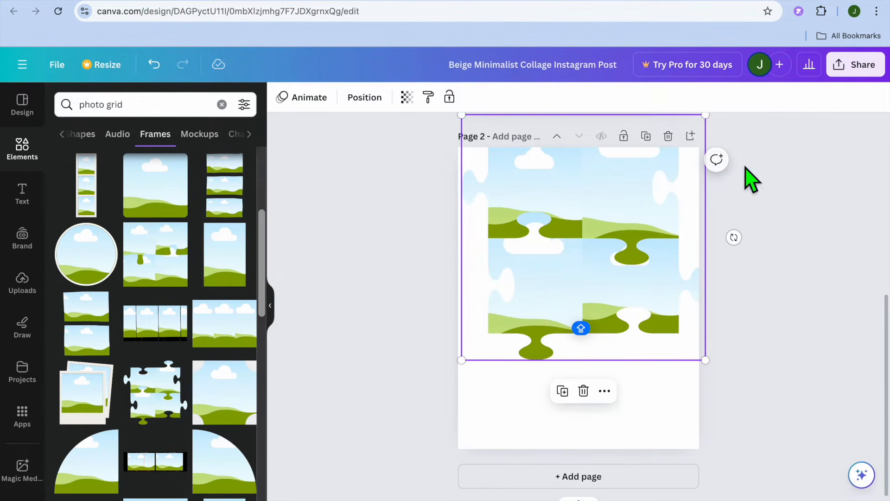
Centre the jigsaw puzzle frame on page 2 and fill its upper-left piece with the uploaded neon sports car image
drag(627, 304, 662, 369)
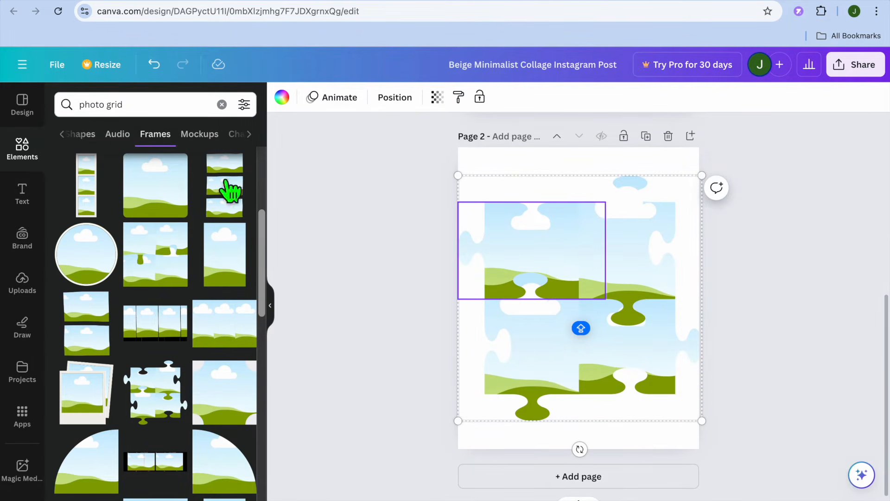
click(22, 283)
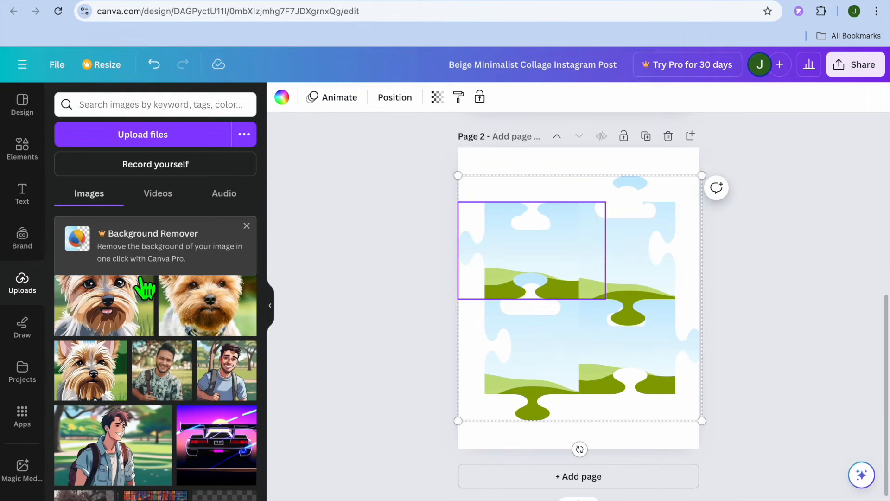
drag(232, 461, 510, 251)
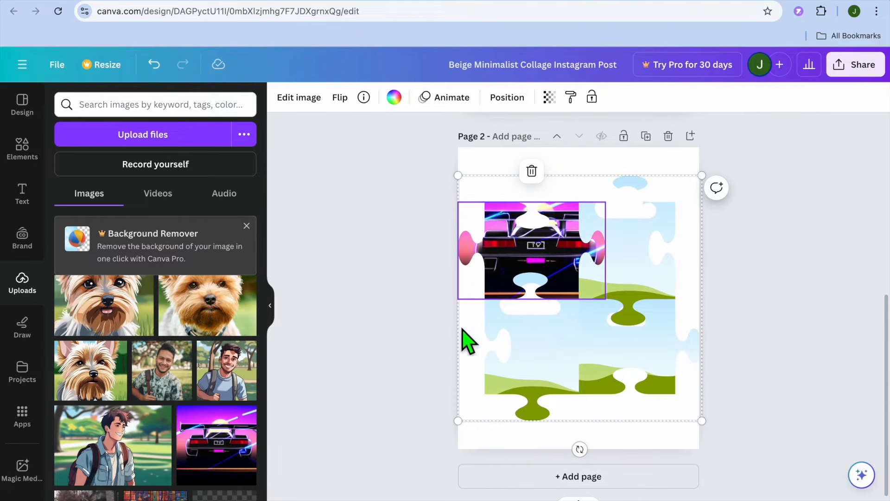
Add a blank third page and browse all frames from an elements search for "photo collage"
click(539, 476)
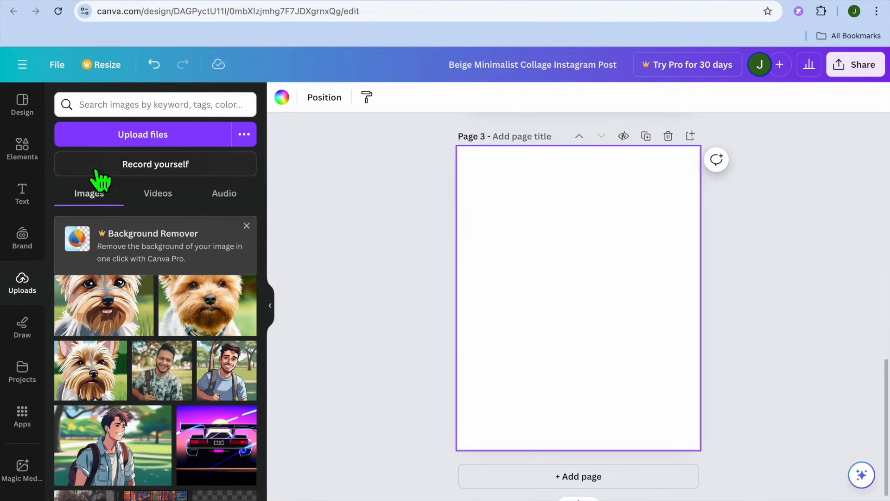
click(22, 148)
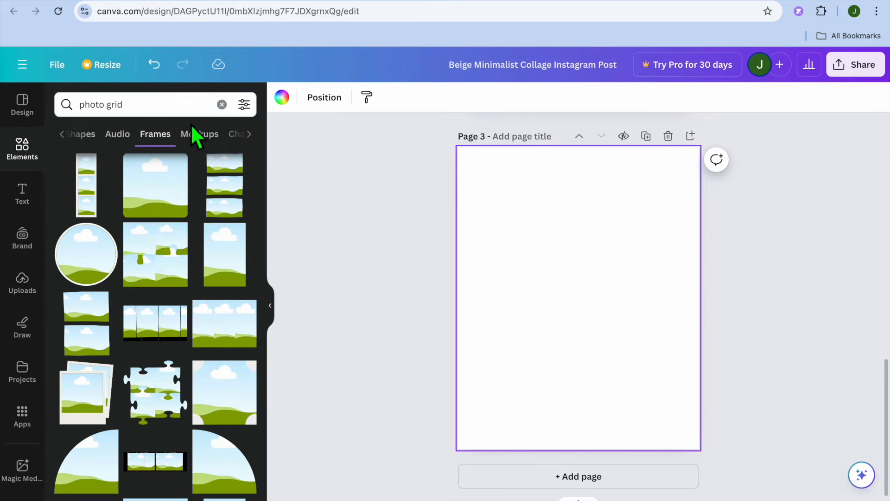
click(222, 105)
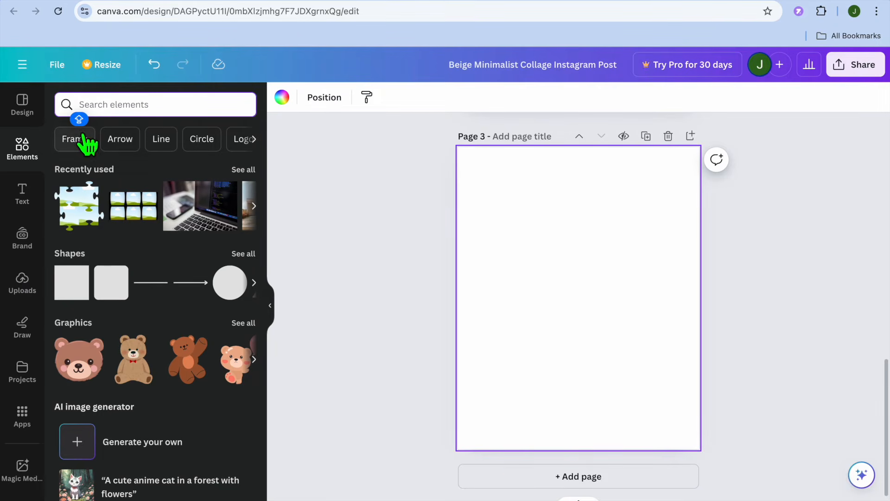
text(PHOTO)
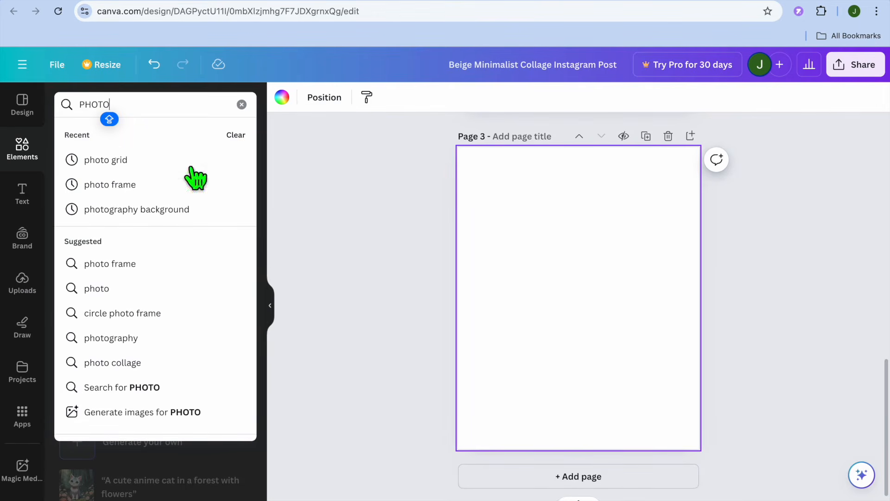
click(136, 362)
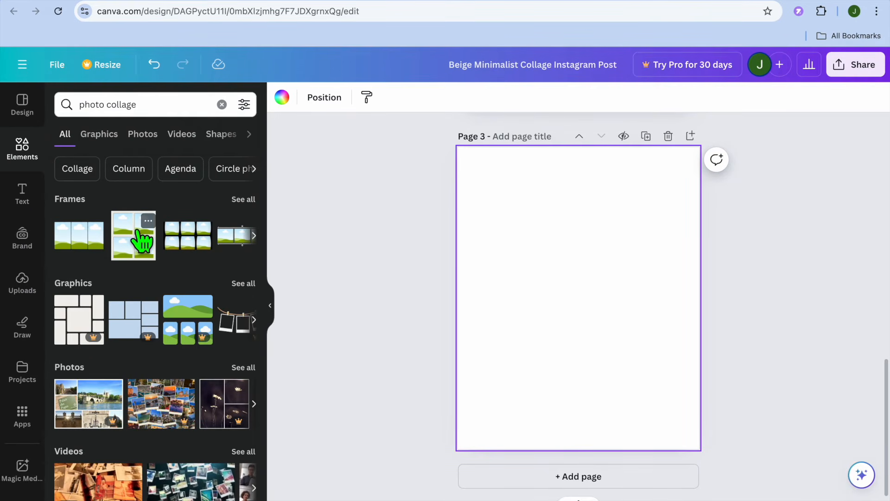
click(244, 199)
scroll(178, 364, down, 5)
scroll(178, 365, down, 5)
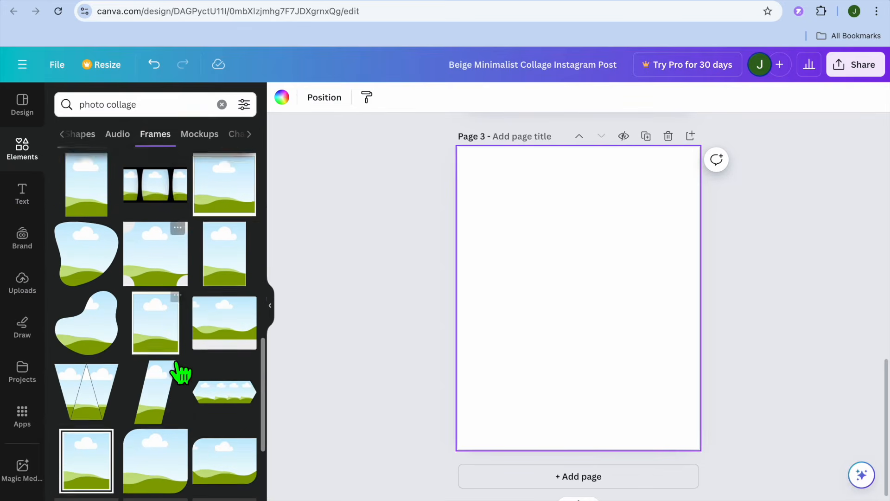
scroll(179, 366, down, 5)
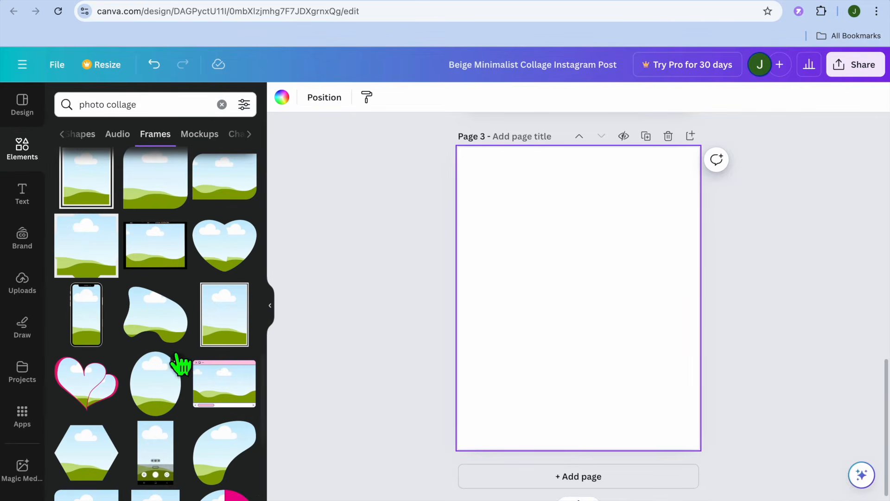
Review the design's download settings and template link sharing option, and return to the finished collage on page 1
click(851, 73)
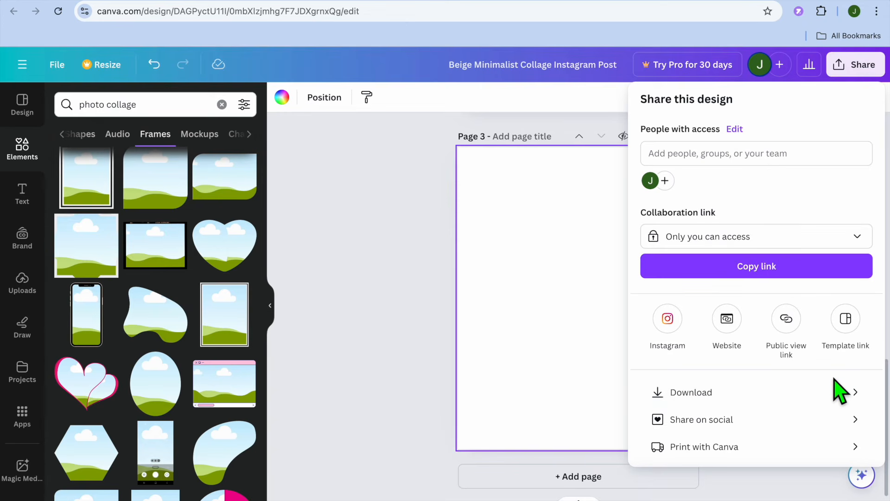
click(773, 394)
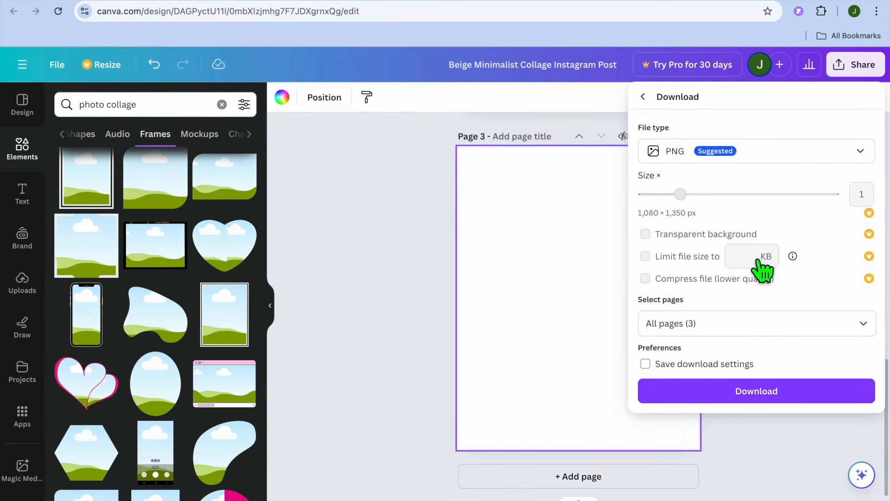
click(644, 99)
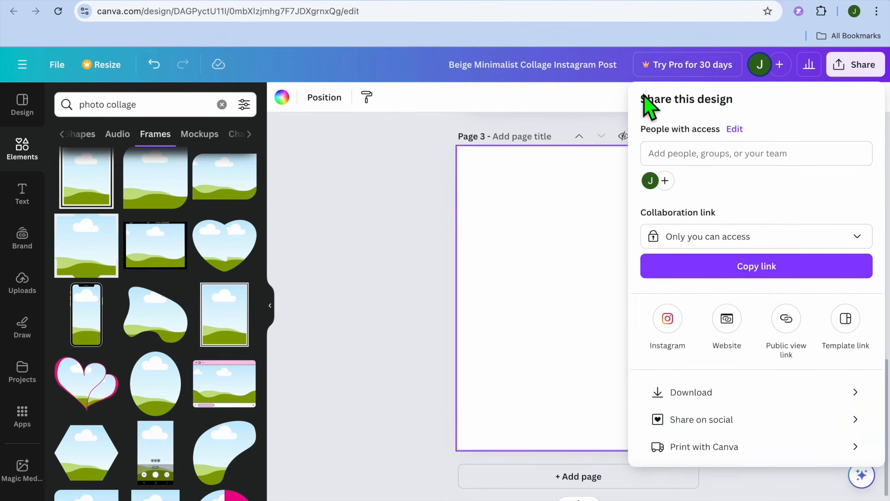
click(847, 319)
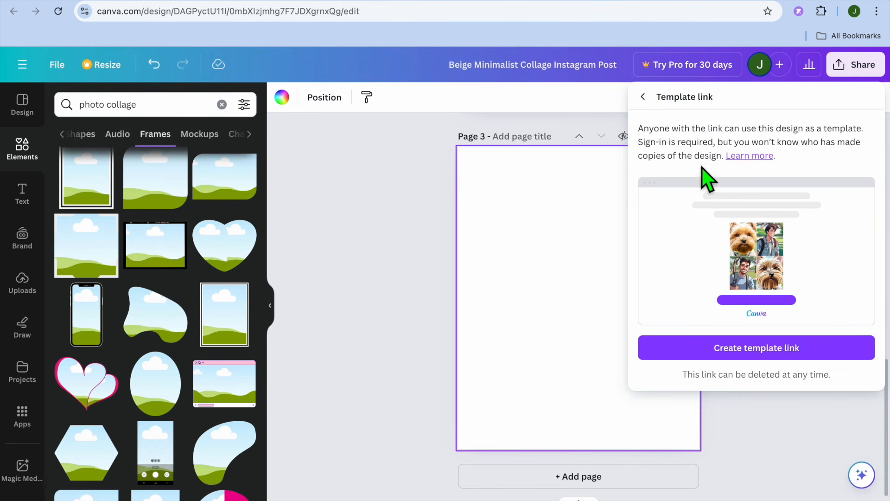
click(643, 97)
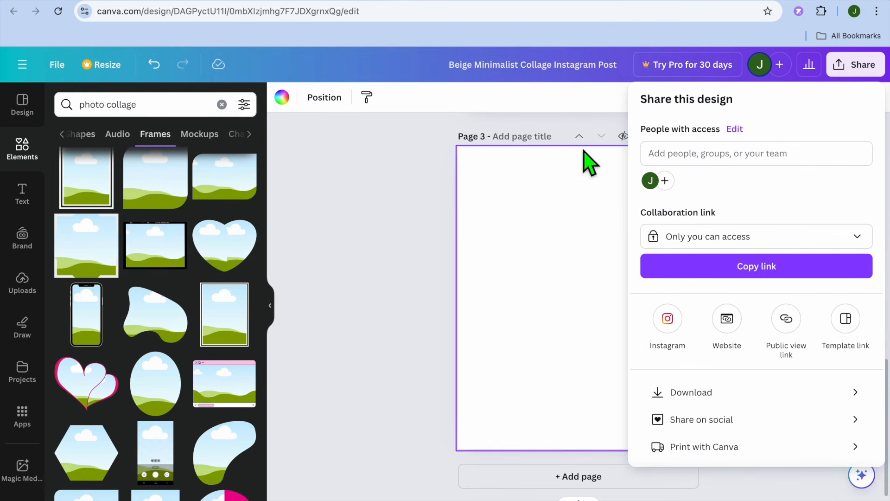
click(392, 220)
scroll(392, 220, up, 10)
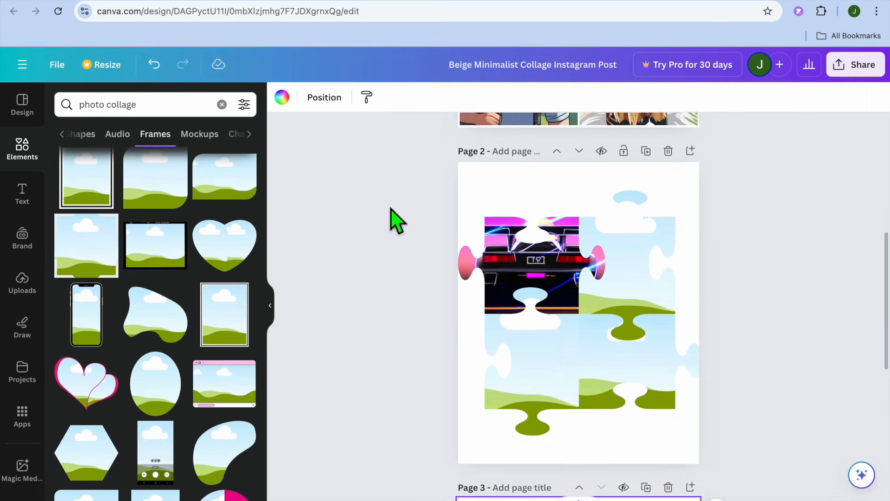
scroll(392, 220, up, 1)
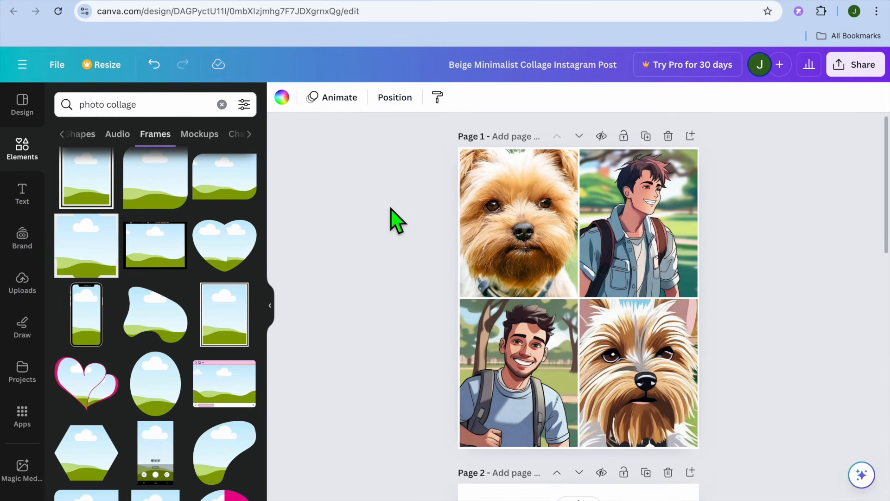